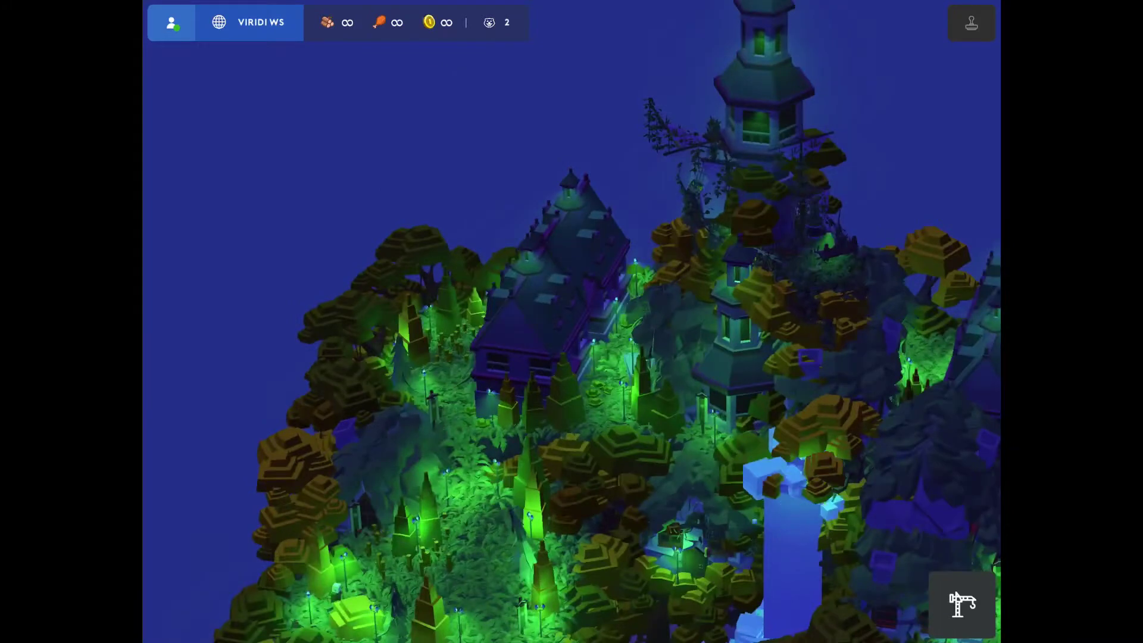
- Switch the forest world from night mode to day mode in the world settings
{"action": "left_click", "coordinate": [972, 23]}
{"action": "left_click_drag", "start_coordinate": [933, 249], "coordinate": [964, 248]}
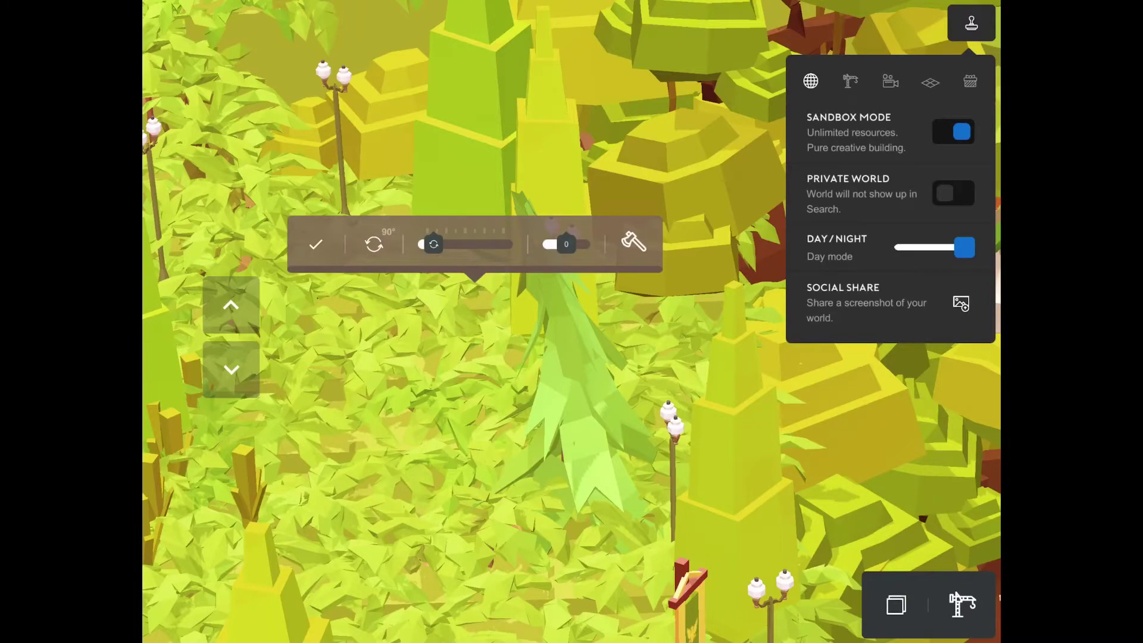
- Confirm placement of the lamp post in the daytime forest
{"action": "left_click", "coordinate": [315, 243]}
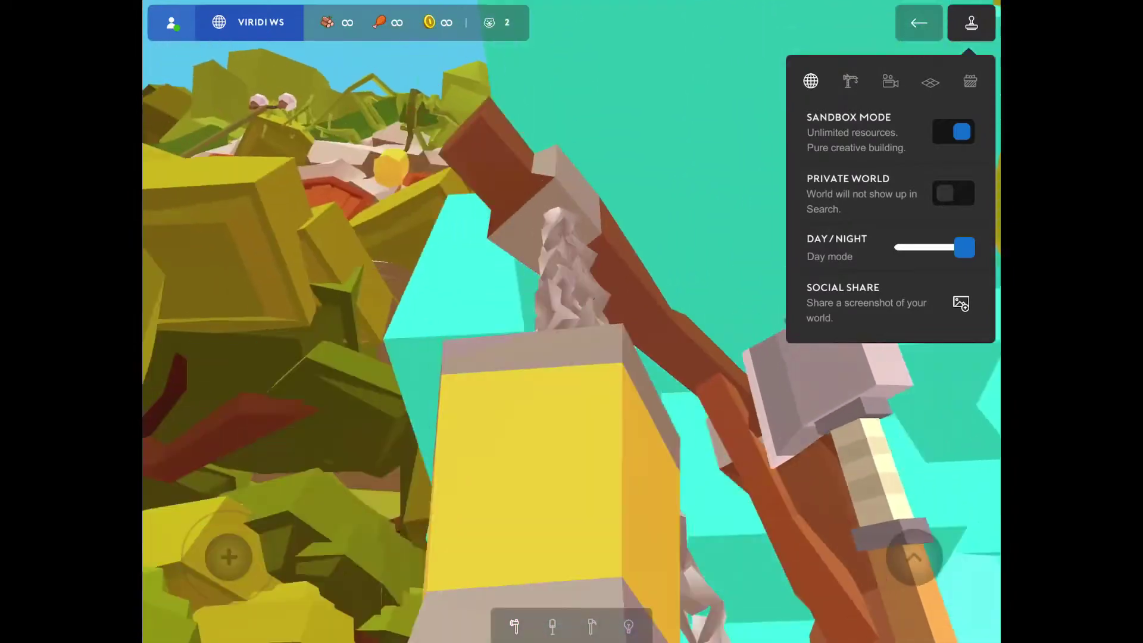
- Exit first person to the overhead island view and set the world to night mode
{"action": "left_click", "coordinate": [918, 22]}
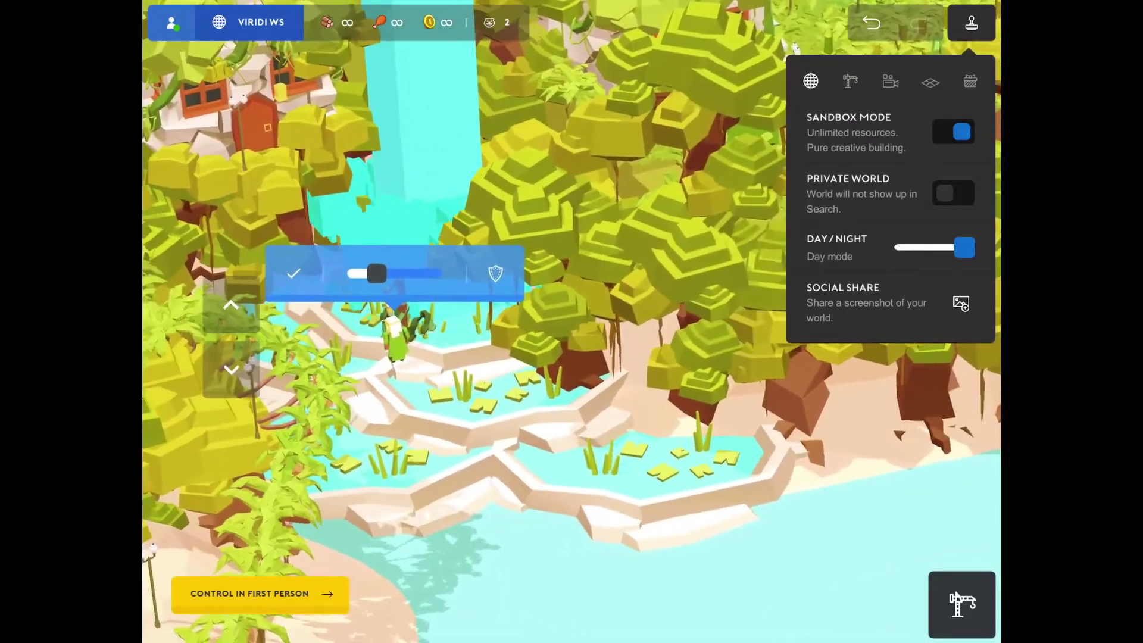
{"action": "left_click", "coordinate": [933, 247]}
{"action": "left_click", "coordinate": [973, 22]}
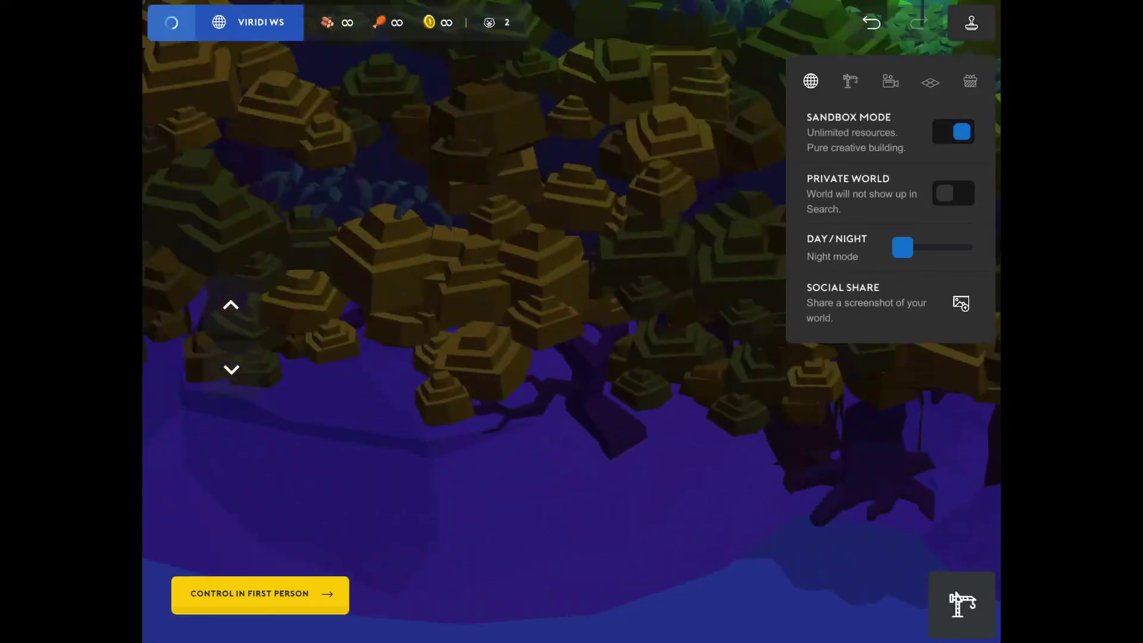
- Flip the island briefly to day mode, then back to night mode
{"action": "left_click", "coordinate": [965, 248]}
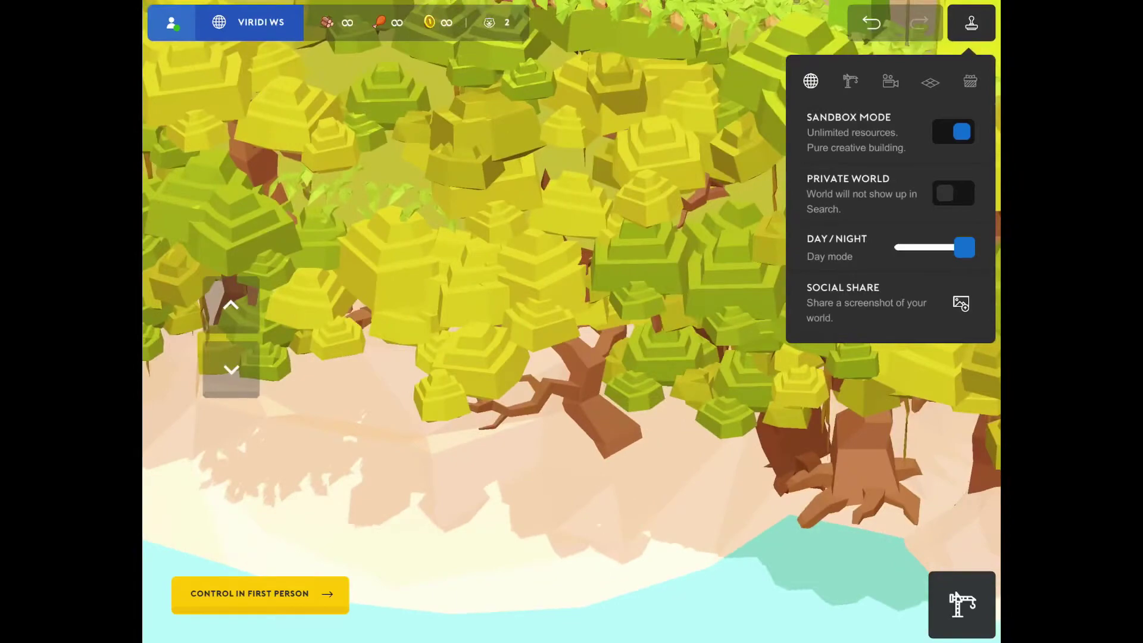
{"action": "left_click", "coordinate": [902, 248]}
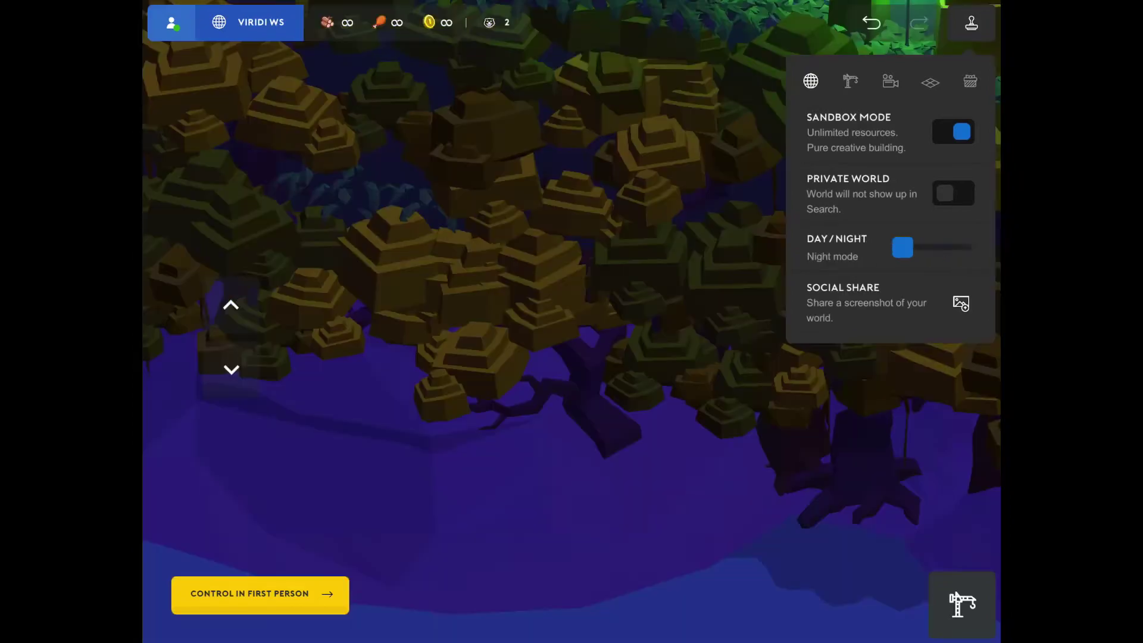